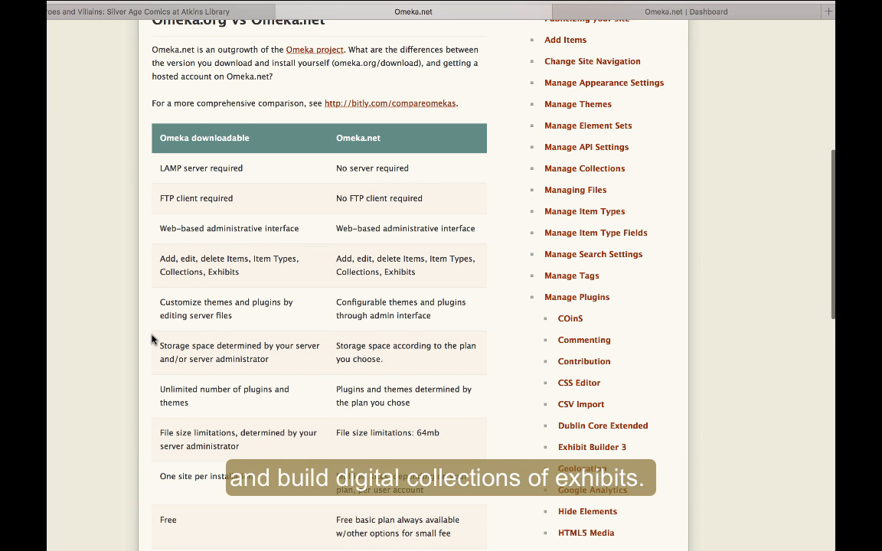
Look over the downloadable Omeka versus Omeka.net comparison, the Atkins Library comics exhibit, and the women's suffrage collection example
{"action": "scroll", "coordinate": [151, 340], "scroll_direction": "down", "scroll_amount": 1}
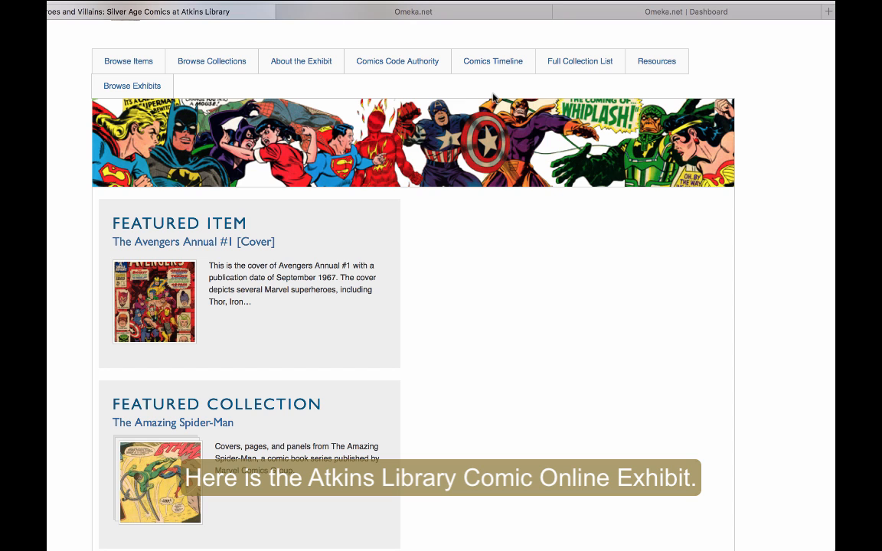
{"action": "scroll", "coordinate": [493, 98], "scroll_direction": "down", "scroll_amount": 4}
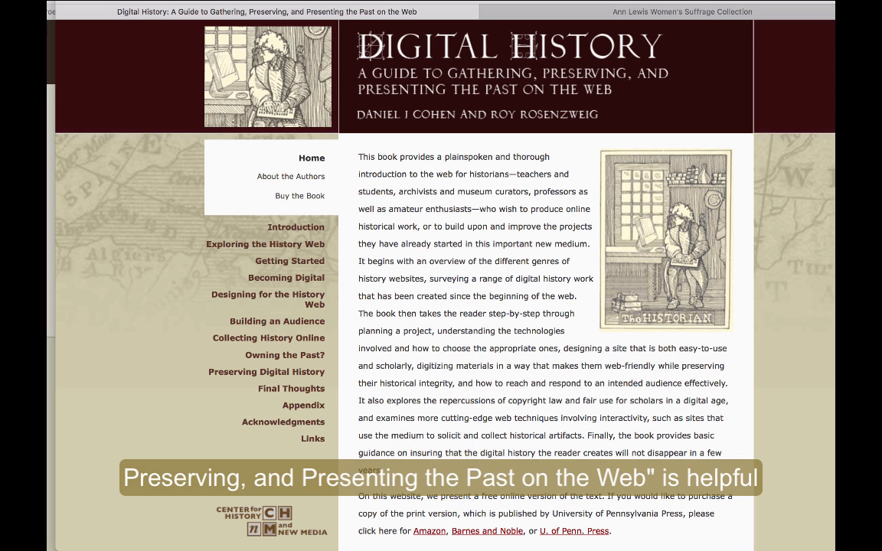
{"action": "left_click", "coordinate": [689, 13]}
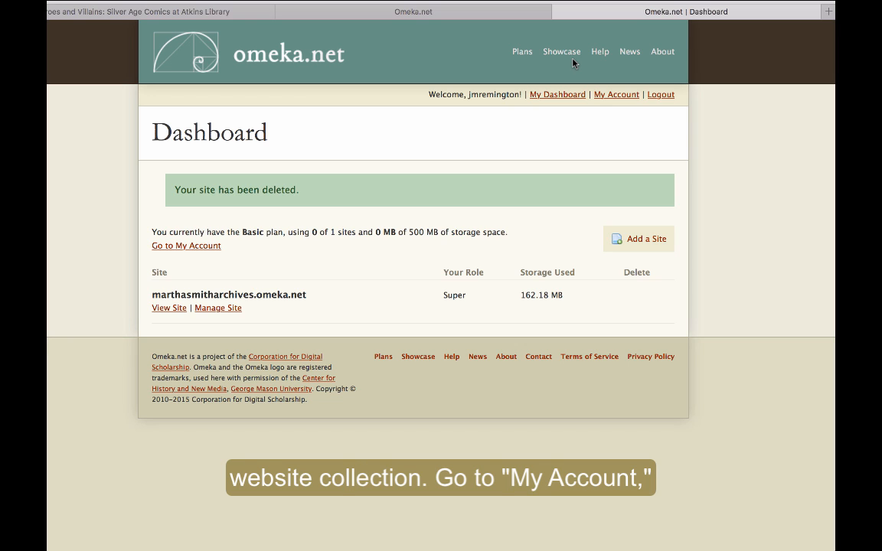
Add a new Omeka.net site with subdomain "remingtonfamily" and title "Remington Family Archives", leaving the description blank
{"action": "left_click", "coordinate": [645, 243]}
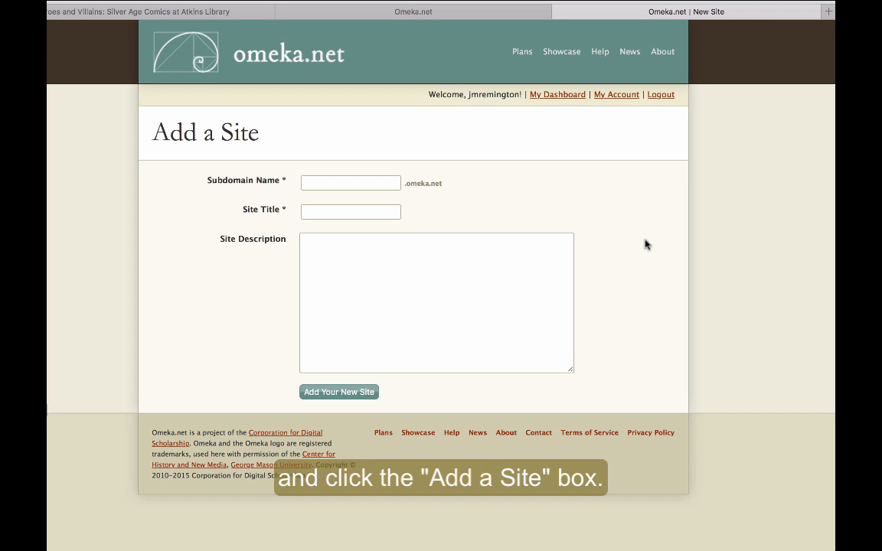
{"action": "left_click", "coordinate": [365, 181]}
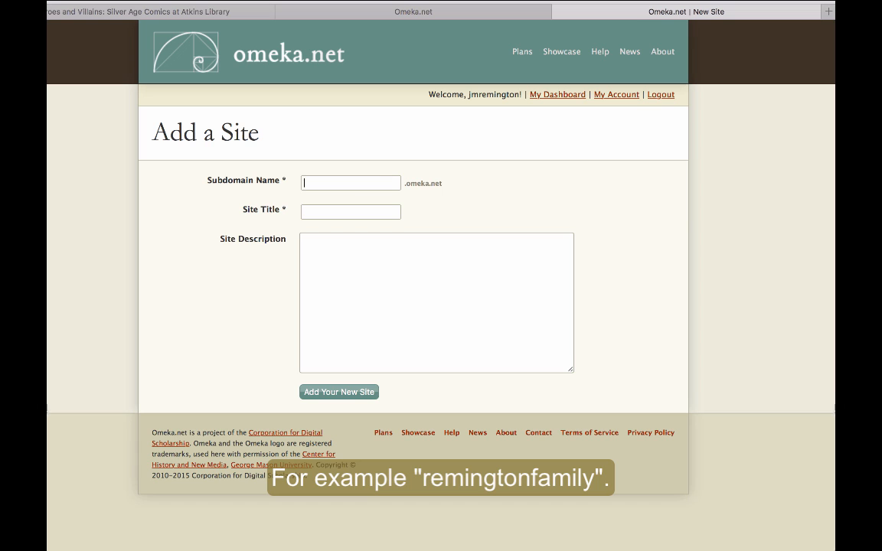
{"action": "type", "text": "remingtonfamily"}
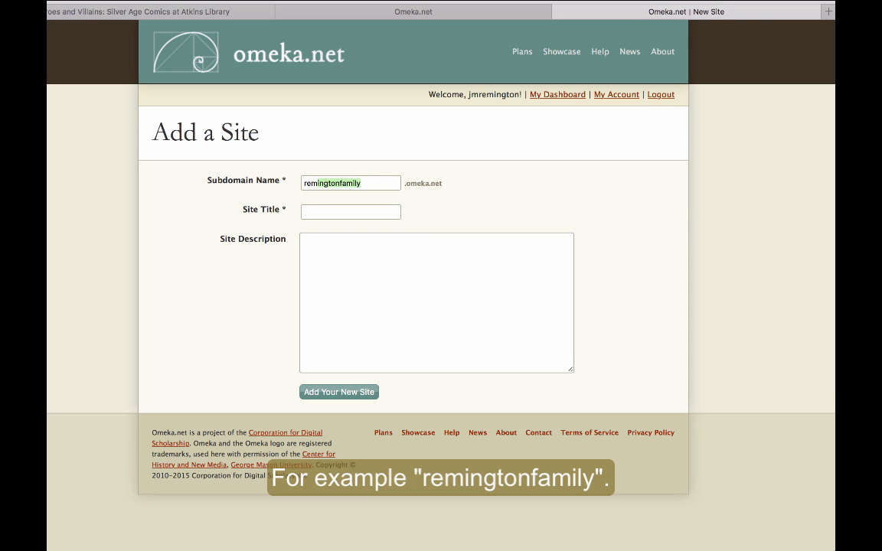
{"action": "left_click", "coordinate": [357, 212]}
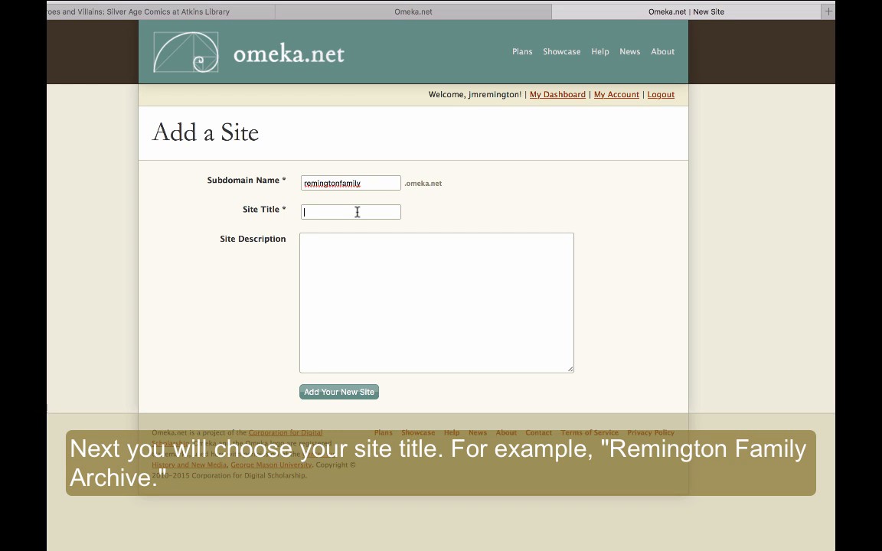
{"action": "type", "text": "Remington Family Archives"}
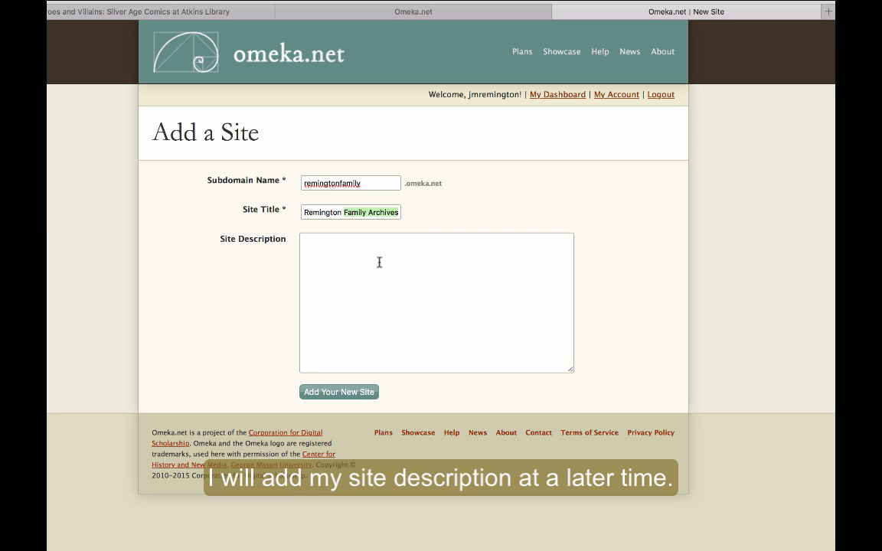
{"action": "left_click", "coordinate": [348, 393]}
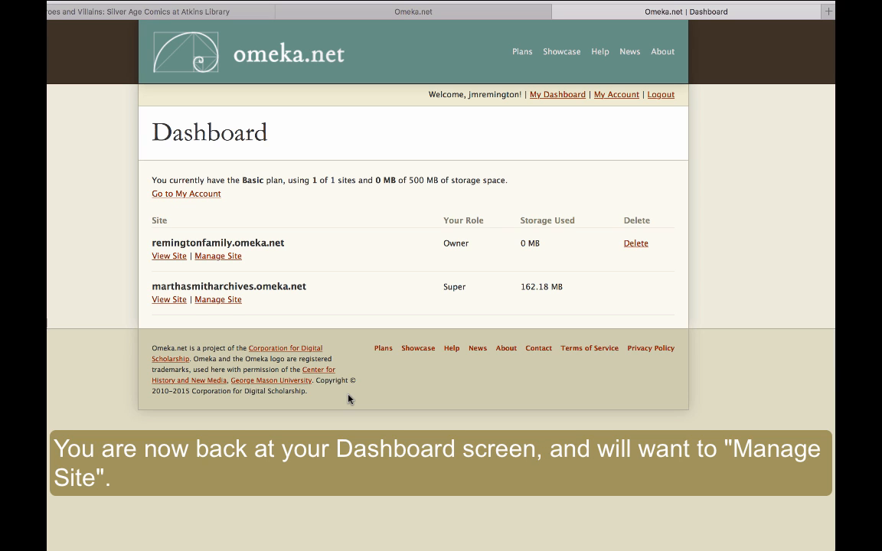
Open the management area of the remingtonfamily site and switch its theme to Minimalist
{"action": "left_click", "coordinate": [213, 256]}
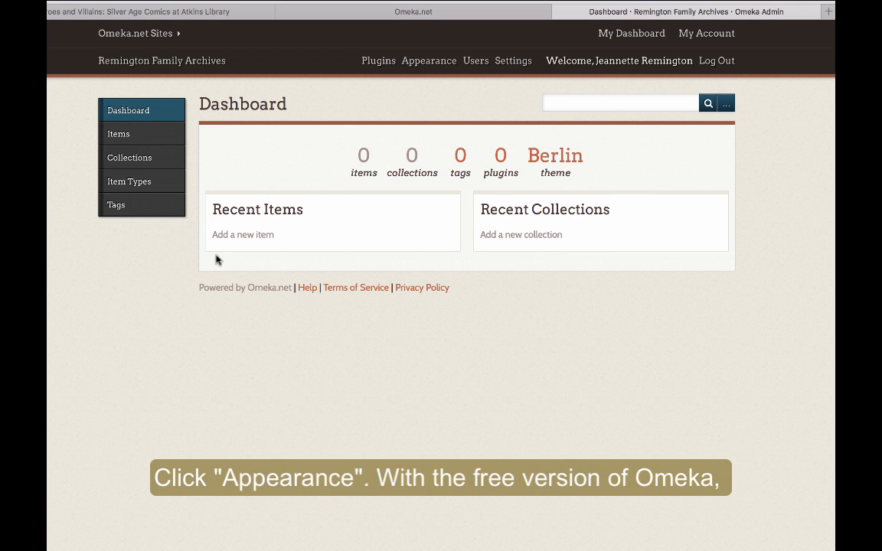
{"action": "left_click", "coordinate": [429, 61]}
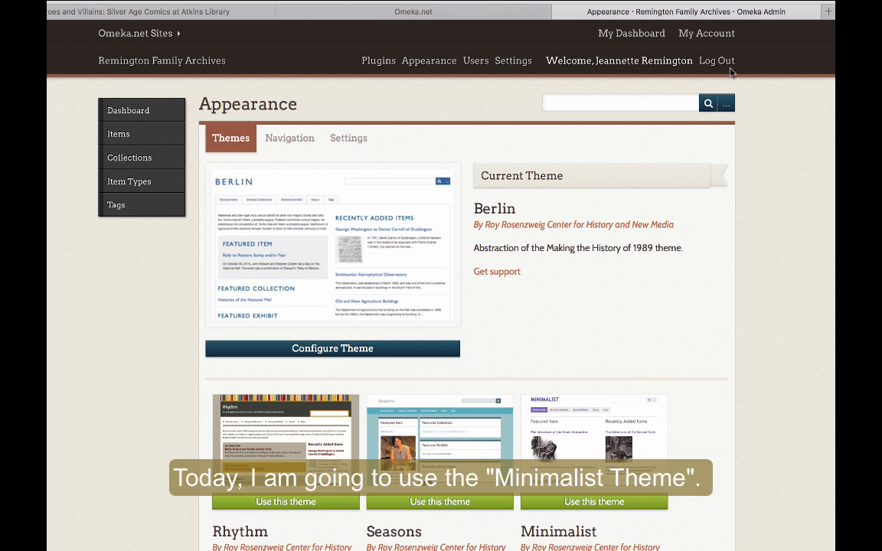
{"action": "scroll", "coordinate": [687, 292], "scroll_direction": "down", "scroll_amount": 3}
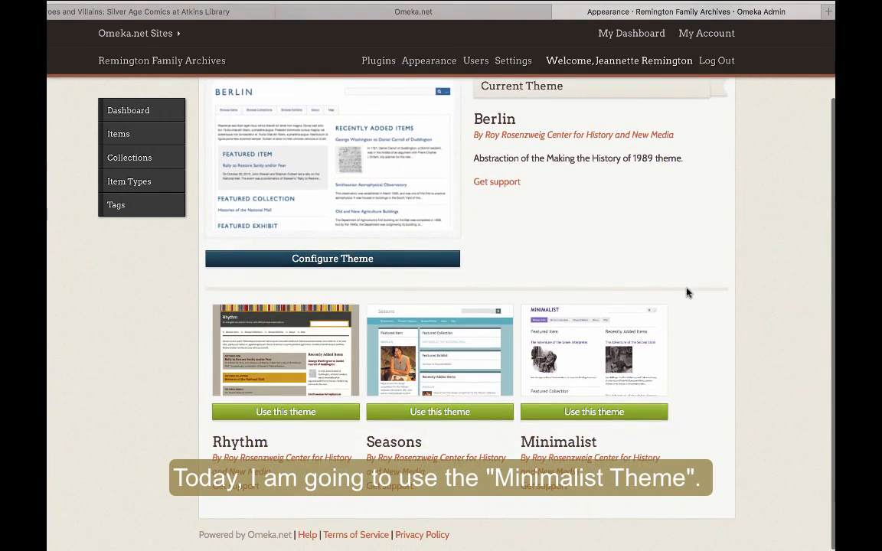
{"action": "left_click", "coordinate": [618, 414]}
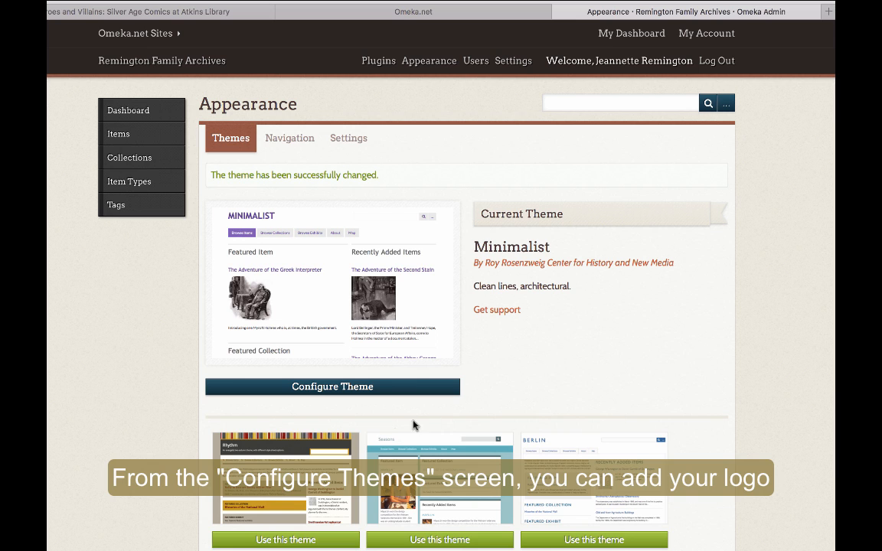
Configure the Minimalist theme with logo_2036922_web.jpg as the logo file and save the changes
{"action": "left_click", "coordinate": [386, 388]}
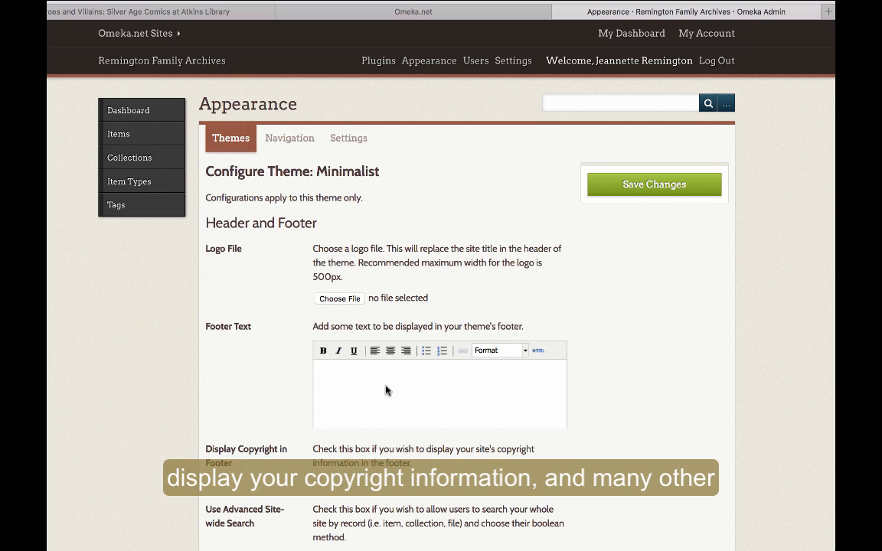
{"action": "scroll", "coordinate": [385, 390], "scroll_direction": "down", "scroll_amount": 5}
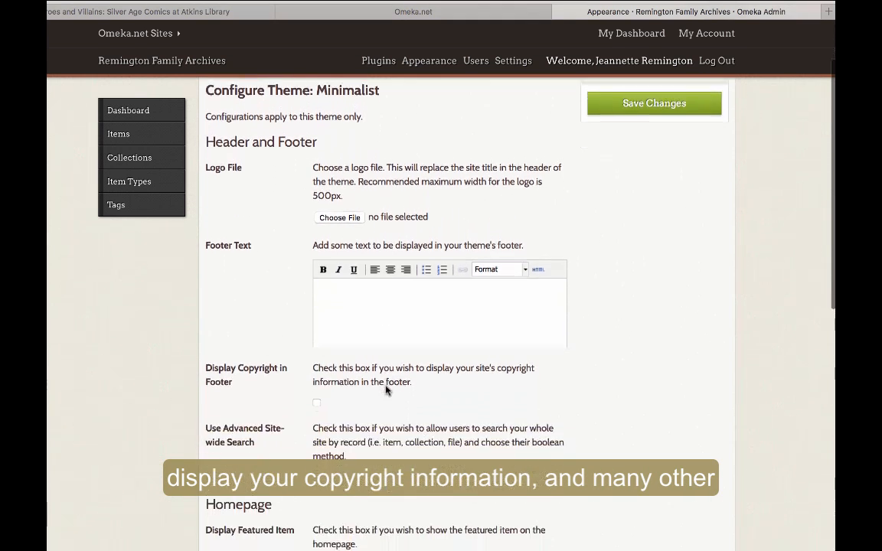
{"action": "scroll", "coordinate": [385, 389], "scroll_direction": "down", "scroll_amount": 5}
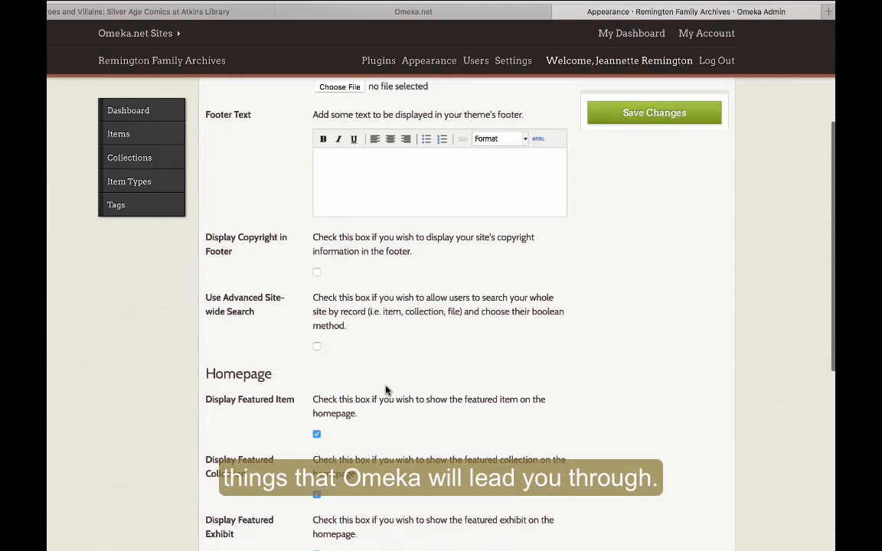
{"action": "scroll", "coordinate": [386, 389], "scroll_direction": "down", "scroll_amount": 10}
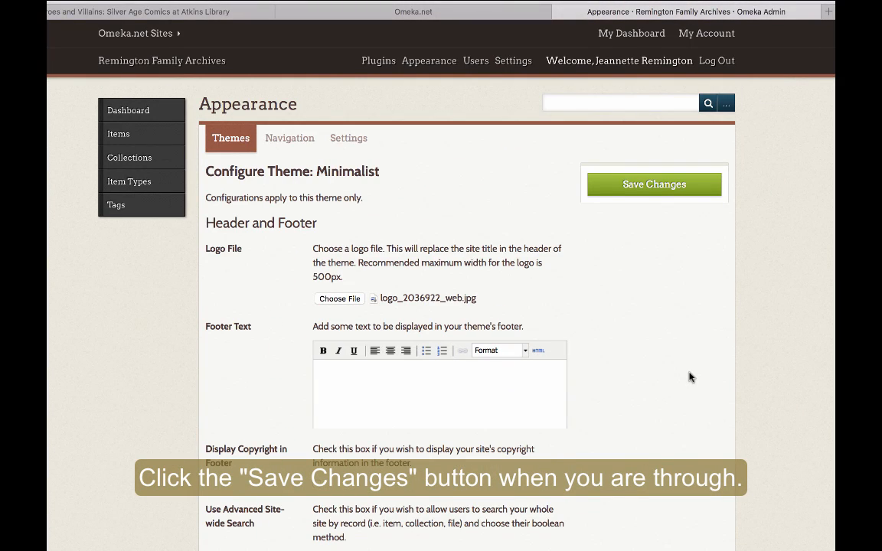
{"action": "left_click", "coordinate": [649, 190]}
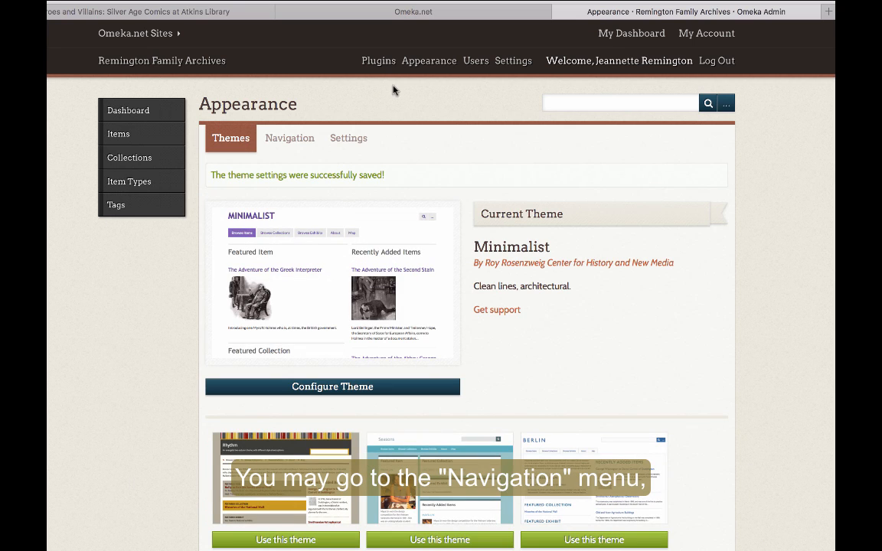
Review the site's navigation links and the appearance settings for image sizes and results per page
{"action": "left_click", "coordinate": [284, 139]}
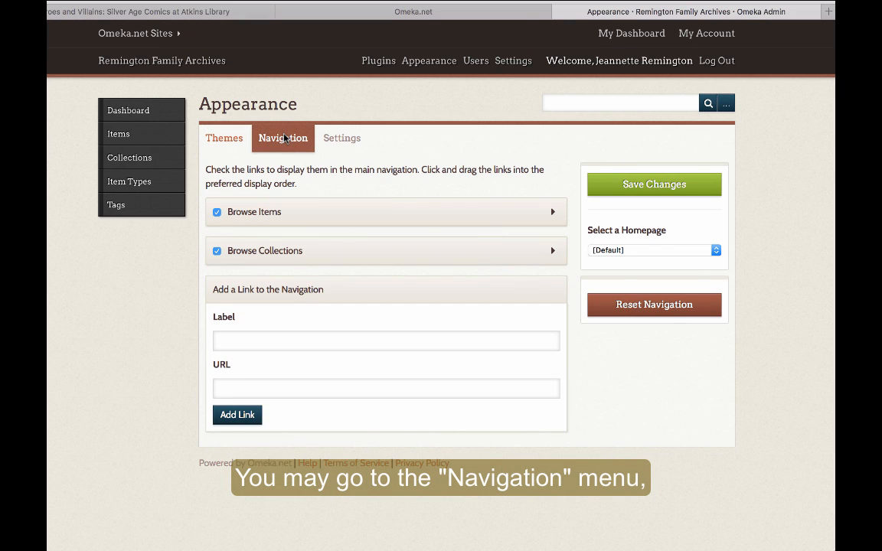
{"action": "left_click", "coordinate": [342, 141]}
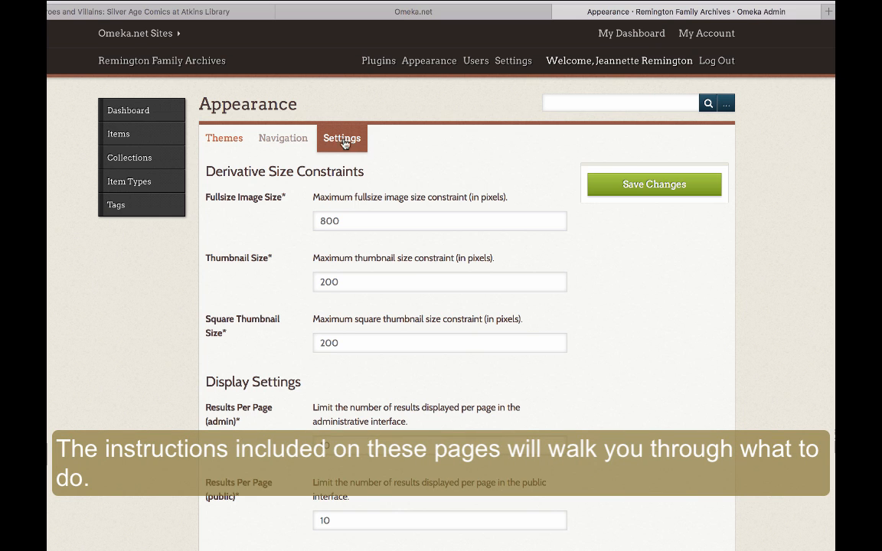
{"action": "scroll", "coordinate": [503, 300], "scroll_direction": "down", "scroll_amount": 3}
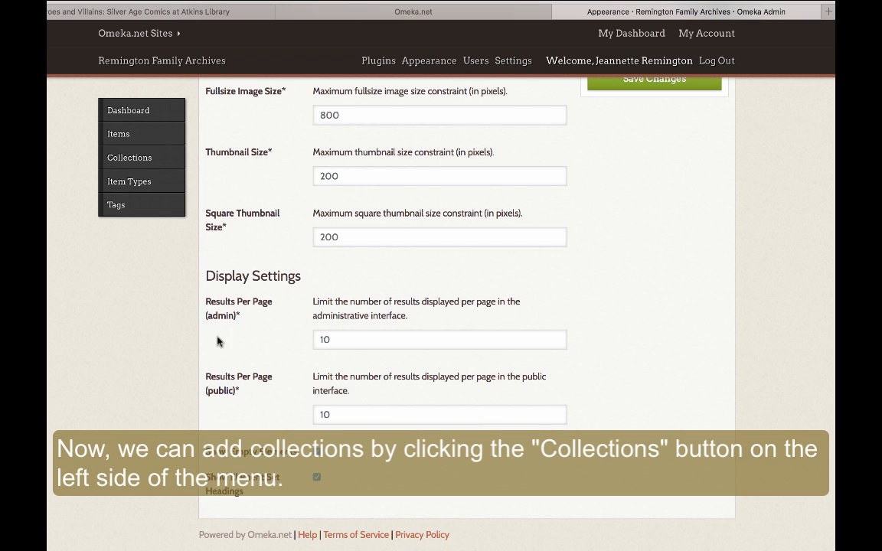
Start a new collection titled "Remington Family Photos" with subject "Photographs" and description "Photographs of Remington family and friends from 2015."
{"action": "left_click", "coordinate": [139, 159]}
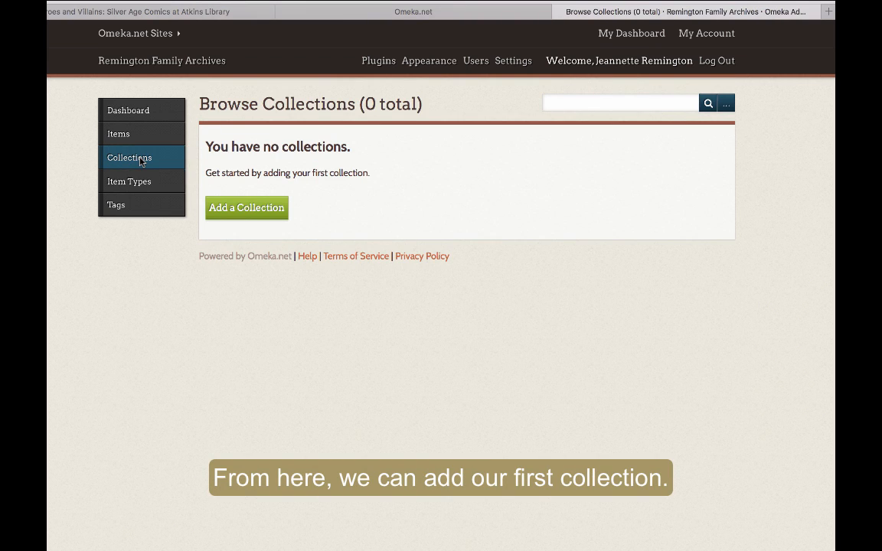
{"action": "left_click", "coordinate": [237, 208]}
{"action": "type", "text": "R"}
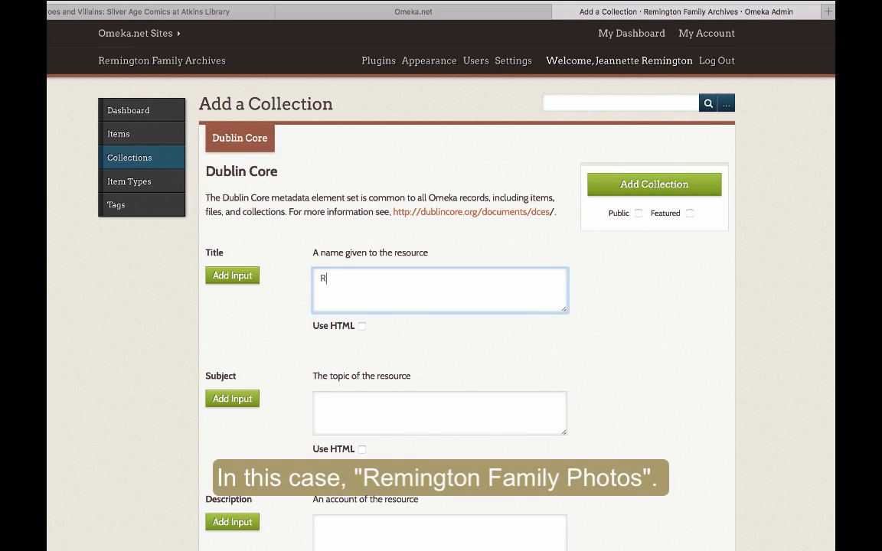
{"action": "type", "text": "emington Family Photos"}
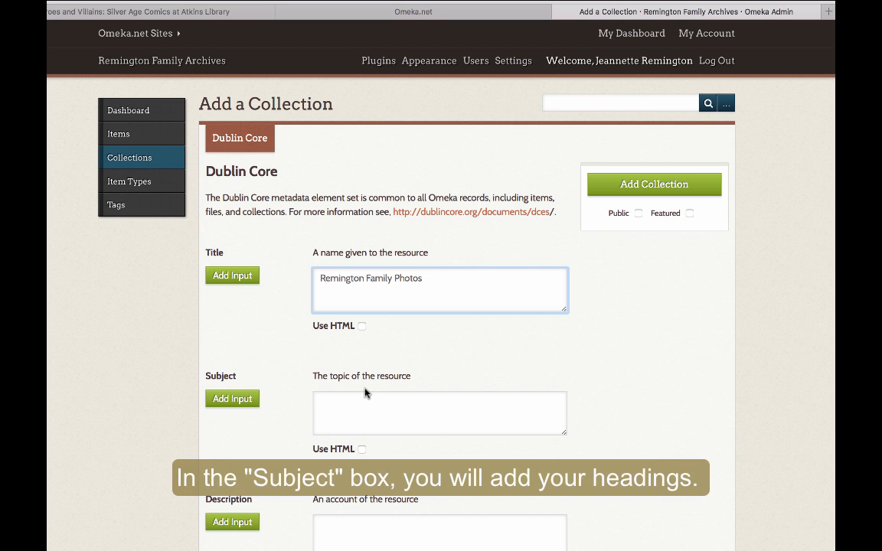
{"action": "left_click", "coordinate": [338, 401]}
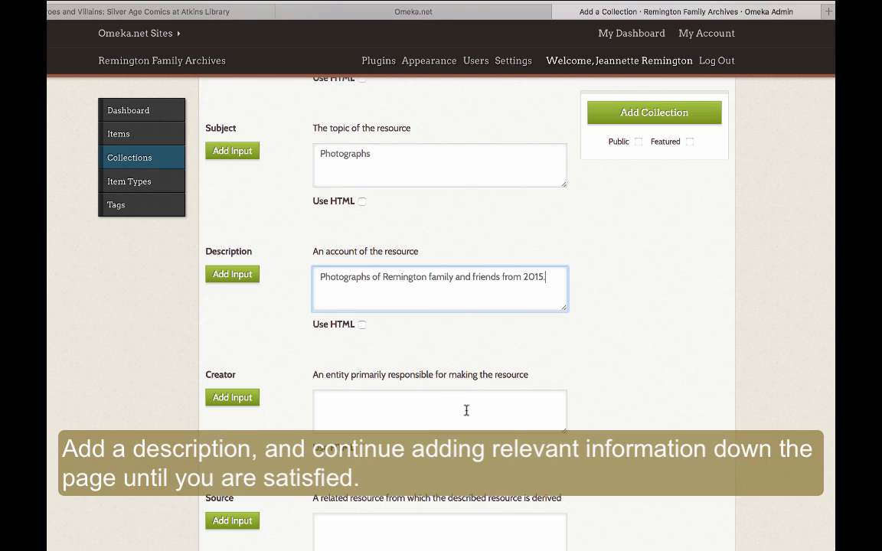
Enable HTML for the collection's Creator field and add the collection, keeping it private and not featured
{"action": "scroll", "coordinate": [429, 409], "scroll_direction": "down", "scroll_amount": 1}
{"action": "scroll", "coordinate": [429, 409], "scroll_direction": "down", "scroll_amount": 2}
{"action": "scroll", "coordinate": [429, 409], "scroll_direction": "up", "scroll_amount": 2}
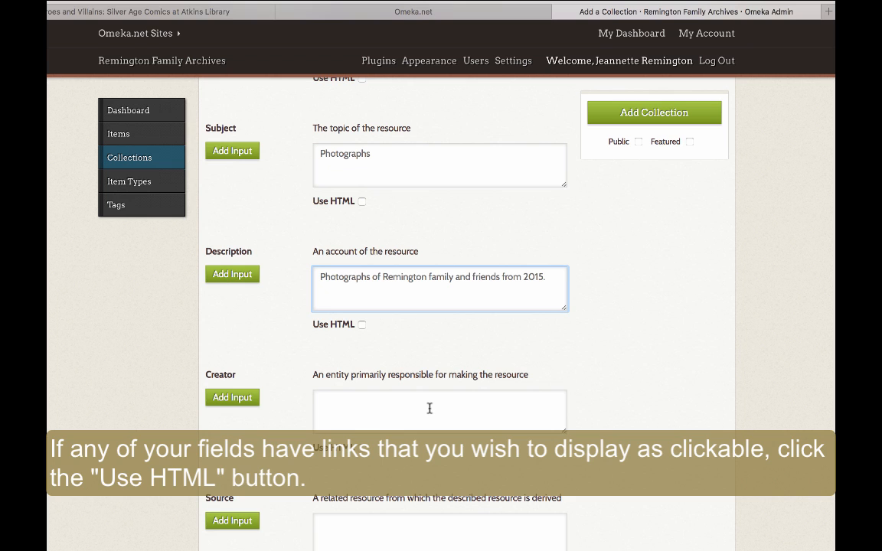
{"action": "left_click", "coordinate": [361, 448]}
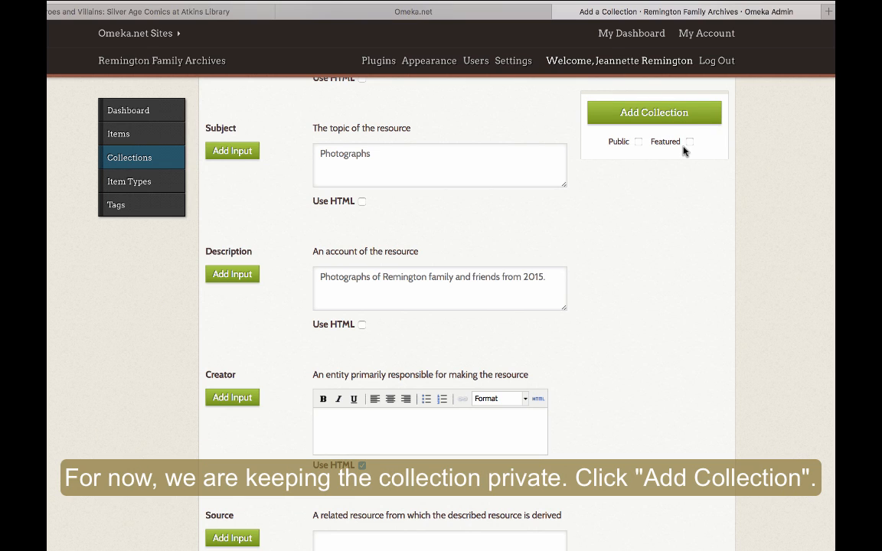
{"action": "left_click", "coordinate": [650, 113]}
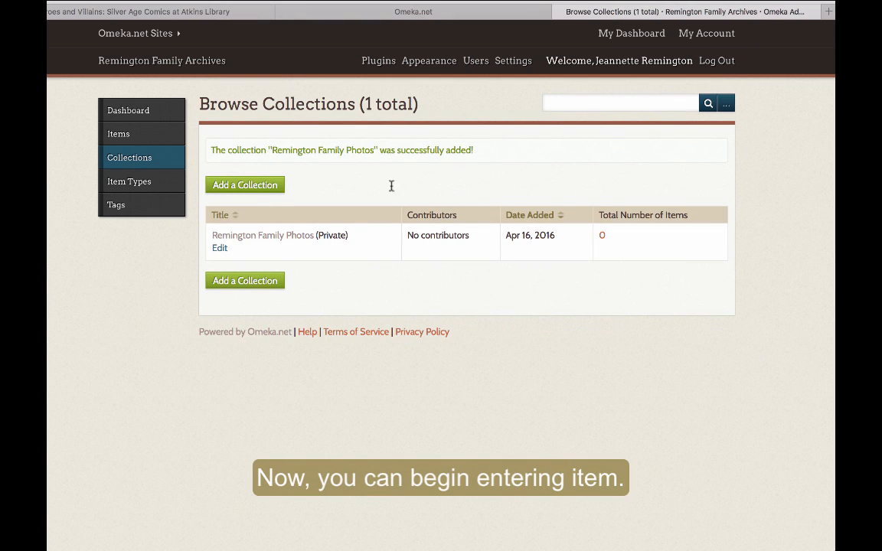
Start a new item titled "Remington Family Christmas Photo -- 2015", subject "Photographs", source "Remington Family Photos", publisher "Remington Family Archives", date "2015 December 24"
{"action": "left_click", "coordinate": [119, 136]}
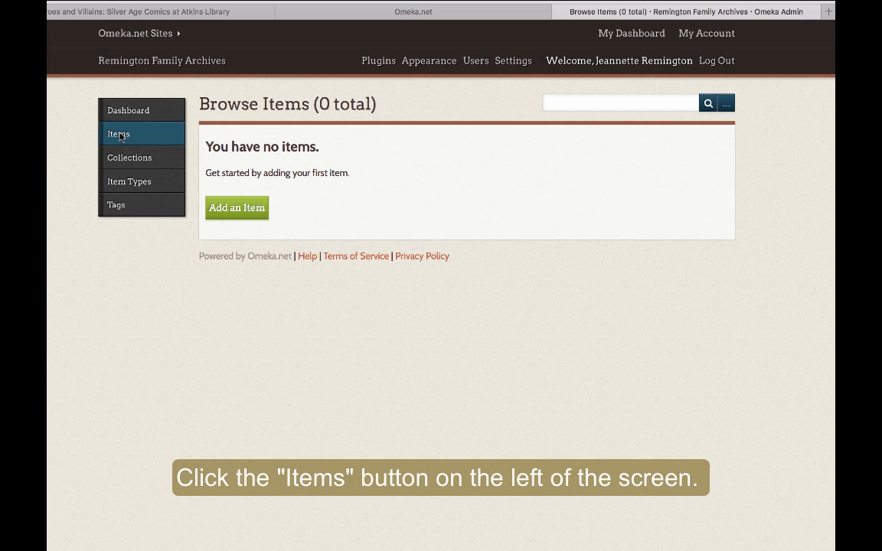
{"action": "left_click", "coordinate": [259, 216]}
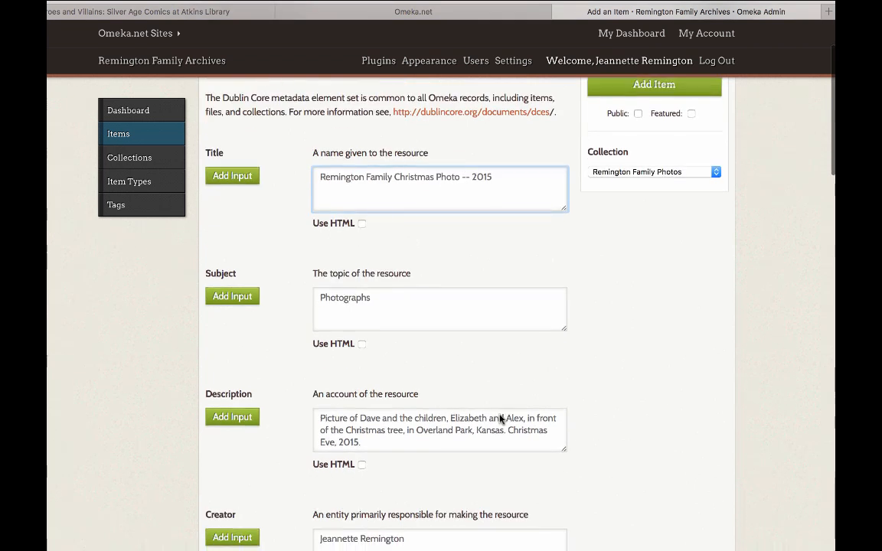
{"action": "scroll", "coordinate": [501, 418], "scroll_direction": "down", "scroll_amount": 5}
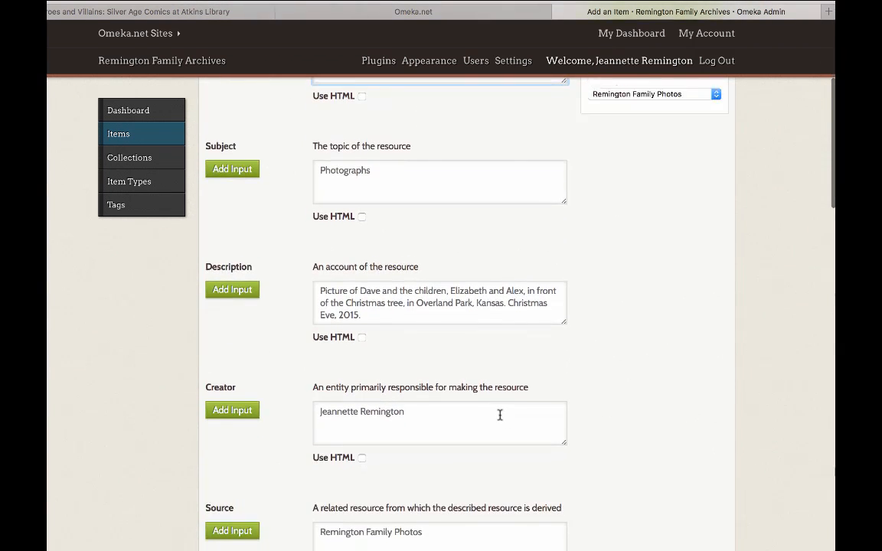
{"action": "scroll", "coordinate": [499, 415], "scroll_direction": "down", "scroll_amount": 6}
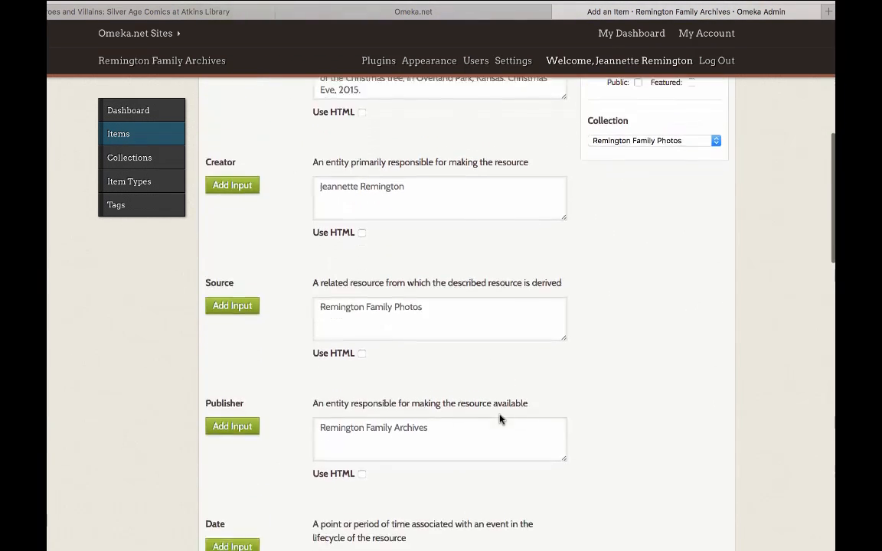
{"action": "scroll", "coordinate": [499, 415], "scroll_direction": "down", "scroll_amount": 3}
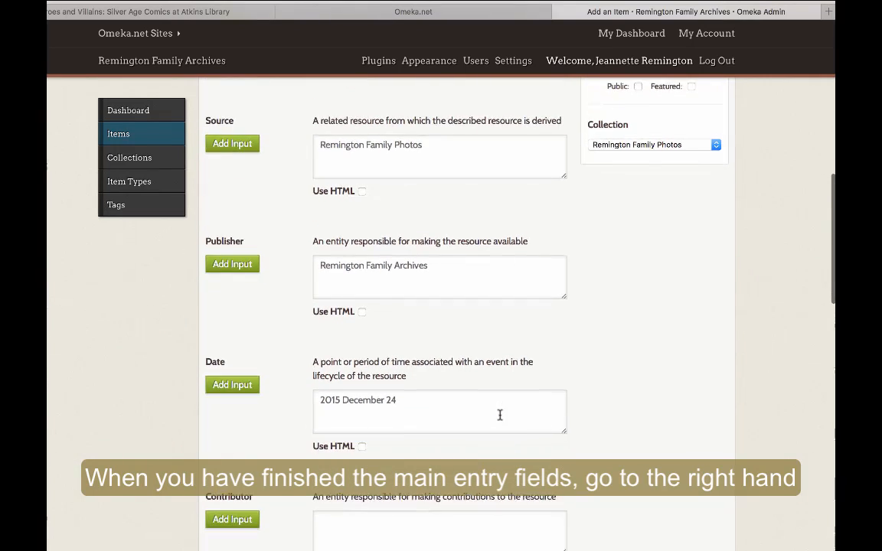
Assign the new item to the "Remington Family Photos" collection
{"action": "scroll", "coordinate": [501, 419], "scroll_direction": "up", "scroll_amount": 2}
{"action": "scroll", "coordinate": [499, 420], "scroll_direction": "up", "scroll_amount": 7}
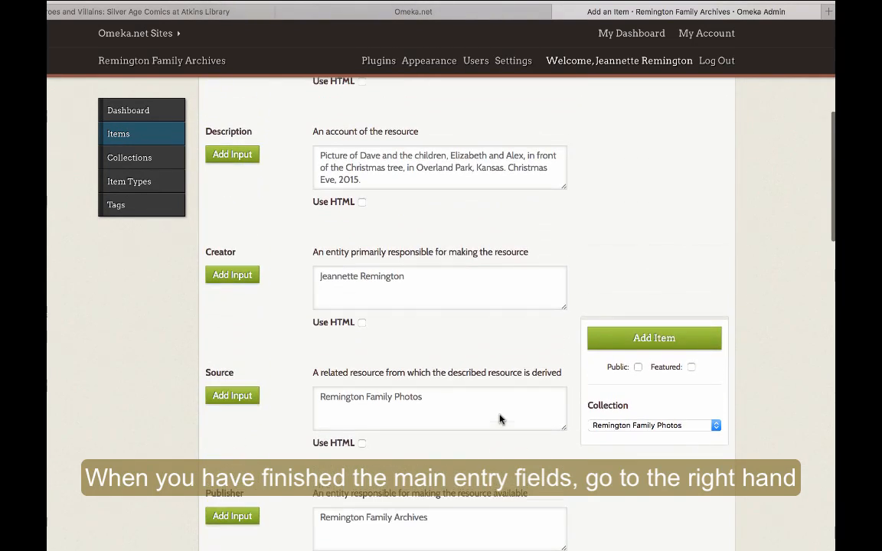
{"action": "scroll", "coordinate": [499, 420], "scroll_direction": "up", "scroll_amount": 1}
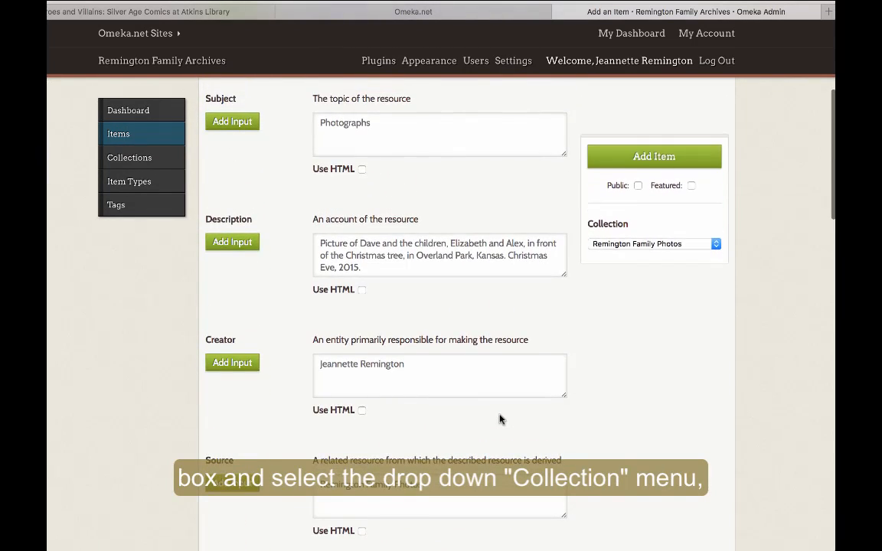
{"action": "left_click", "coordinate": [713, 199]}
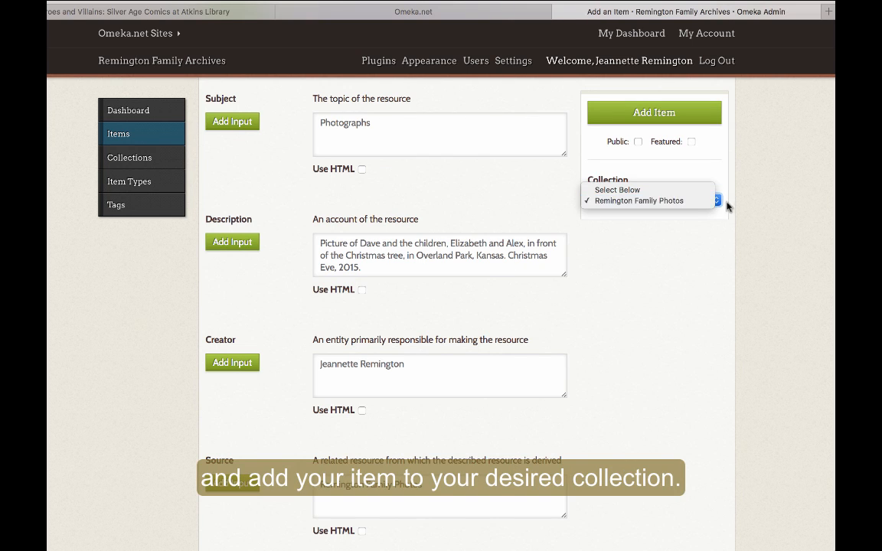
{"action": "left_click", "coordinate": [707, 202]}
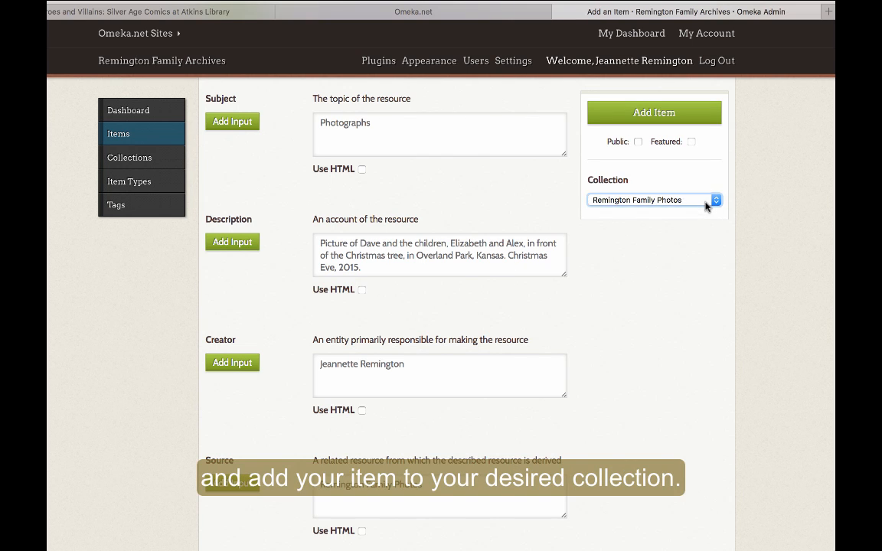
Set the item type to Still Image and enter "photos" as the original format in the item type metadata
{"action": "scroll", "coordinate": [545, 309], "scroll_direction": "up", "scroll_amount": 5}
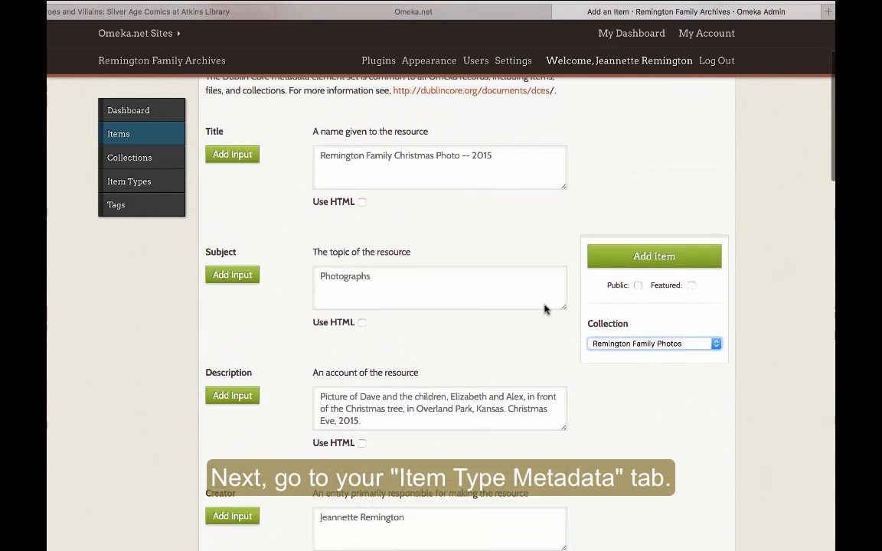
{"action": "scroll", "coordinate": [545, 308], "scroll_direction": "up", "scroll_amount": 1}
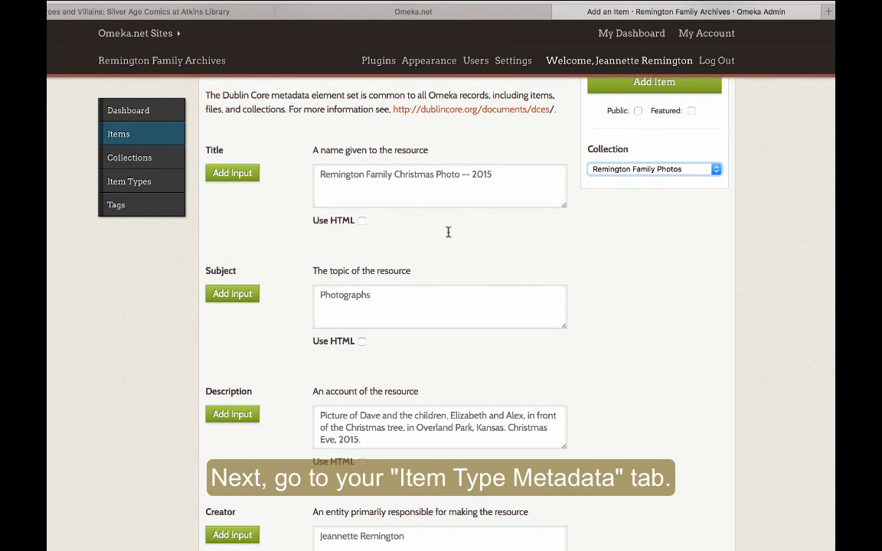
{"action": "scroll", "coordinate": [378, 158], "scroll_direction": "up", "scroll_amount": 3}
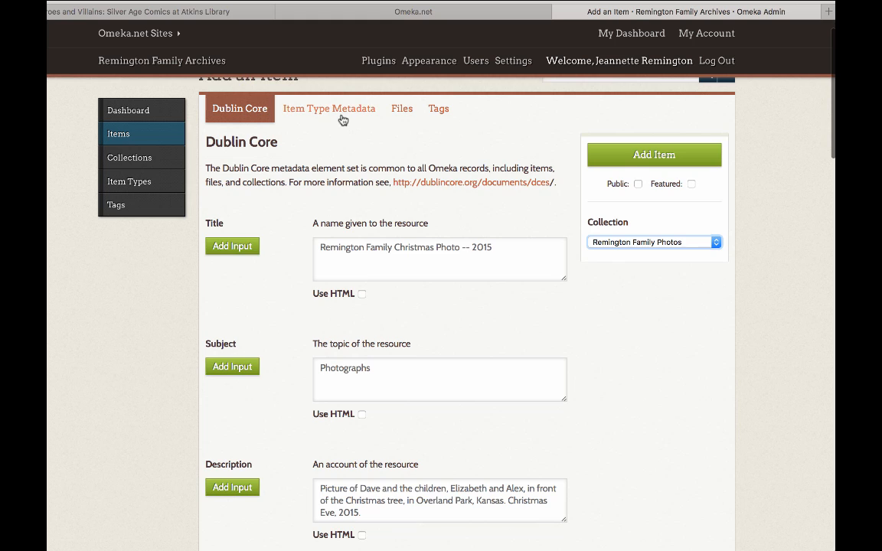
{"action": "left_click", "coordinate": [342, 115]}
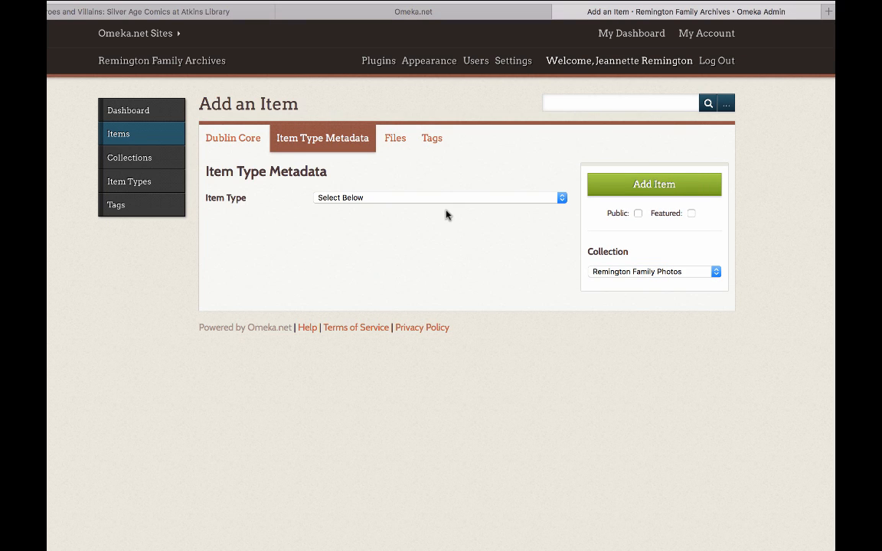
{"action": "left_click", "coordinate": [557, 199]}
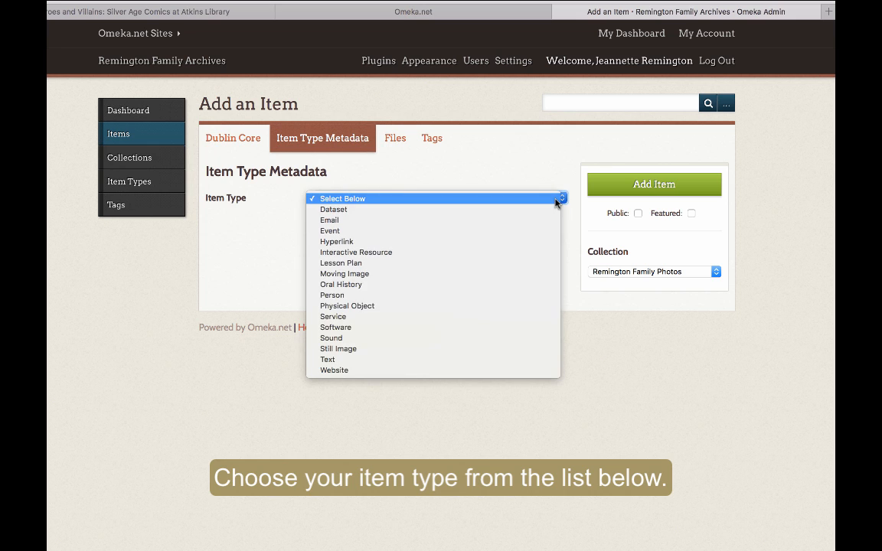
{"action": "left_click", "coordinate": [501, 349]}
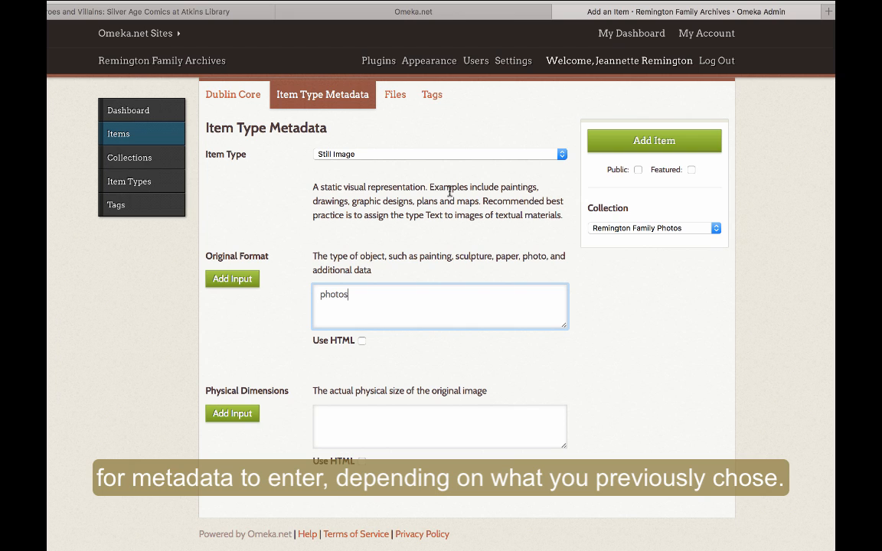
{"action": "left_click", "coordinate": [488, 155]}
{"action": "left_click", "coordinate": [487, 158]}
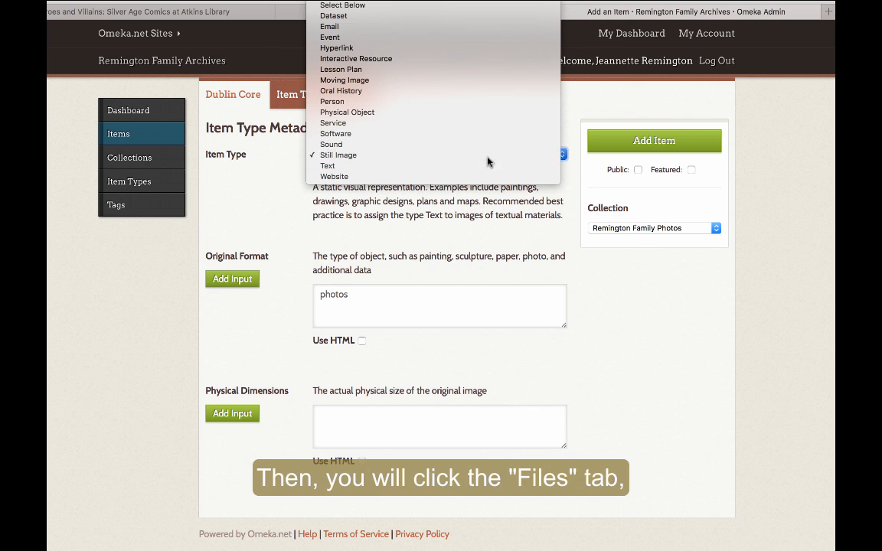
Attach xmas-family2015.jpg from the Desktop to the item and add the item, keeping it private and not featured
{"action": "scroll", "coordinate": [487, 161], "scroll_direction": "up", "scroll_amount": 2}
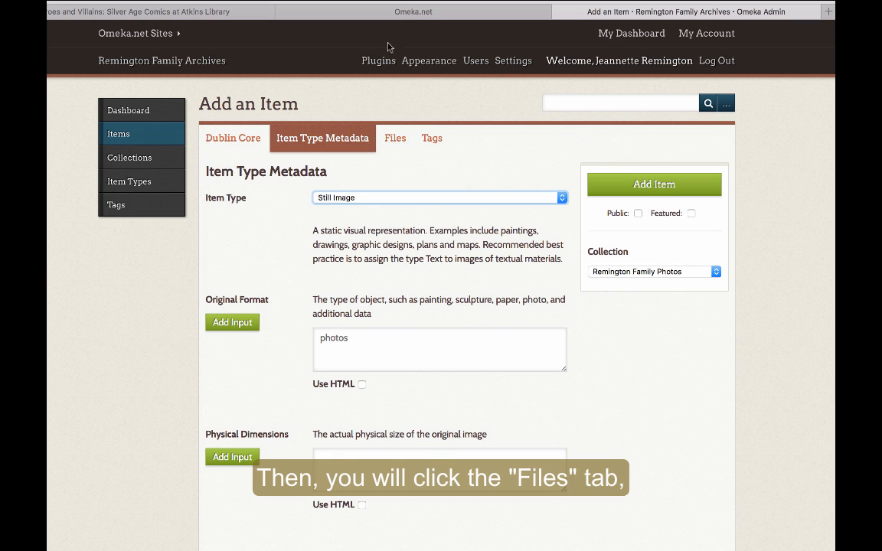
{"action": "left_click", "coordinate": [396, 143]}
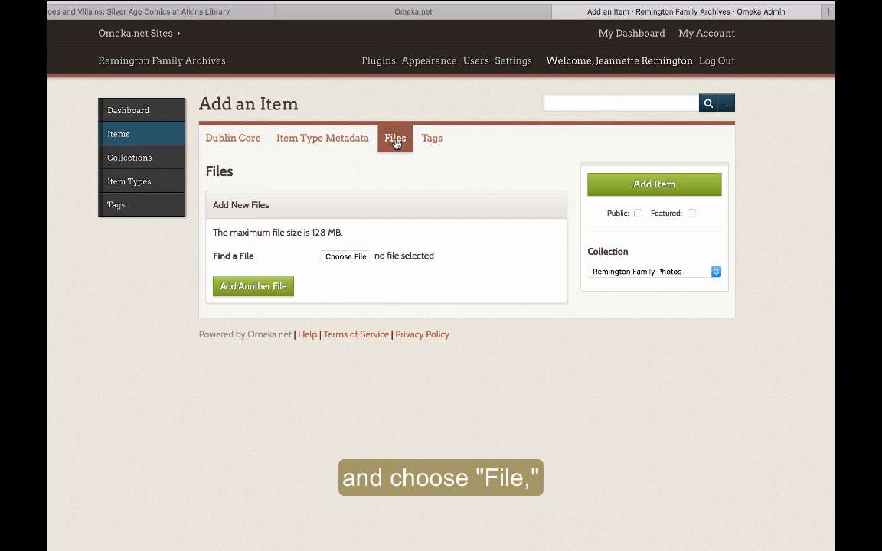
{"action": "left_click", "coordinate": [347, 258]}
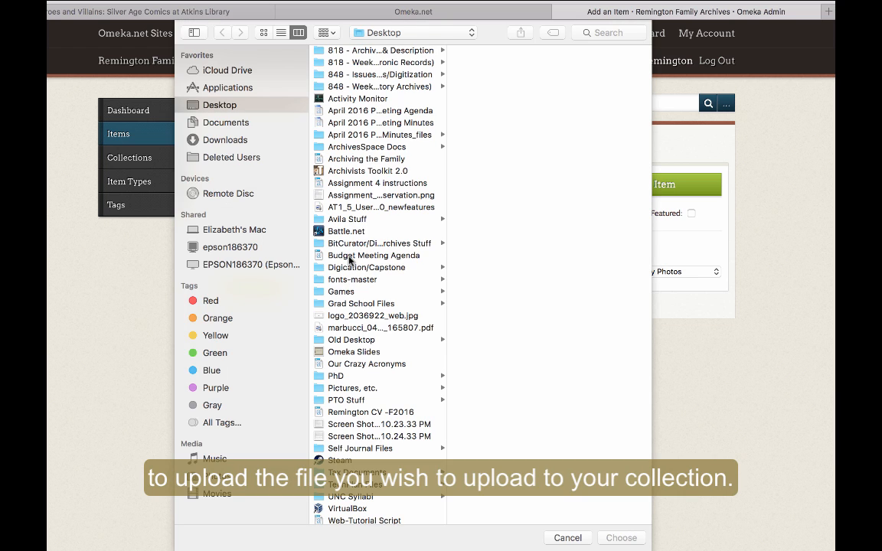
{"action": "scroll", "coordinate": [349, 260], "scroll_direction": "down", "scroll_amount": 2}
{"action": "left_click", "coordinate": [360, 519]}
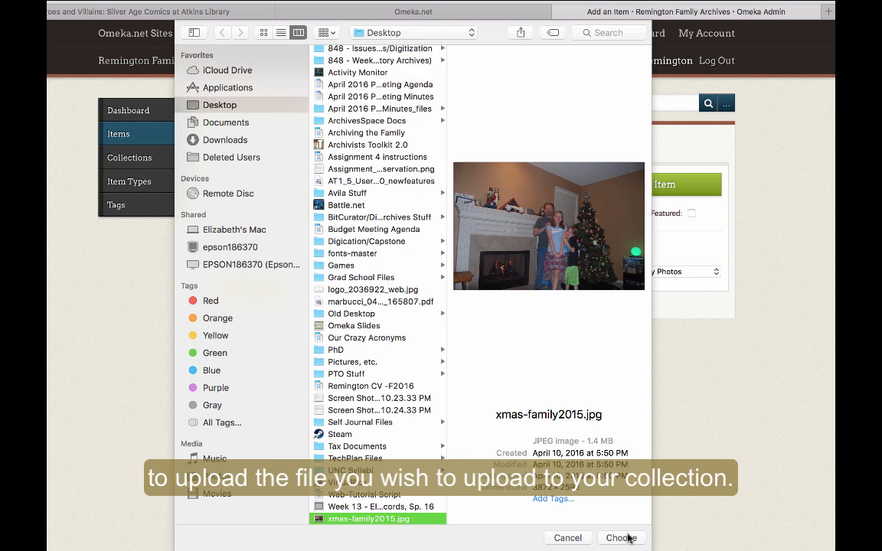
{"action": "left_click", "coordinate": [620, 537]}
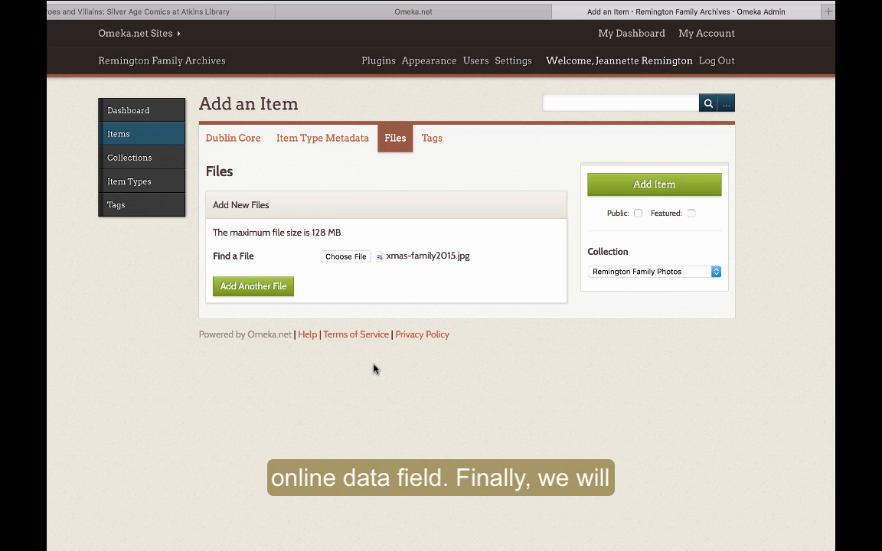
{"action": "left_click", "coordinate": [657, 189]}
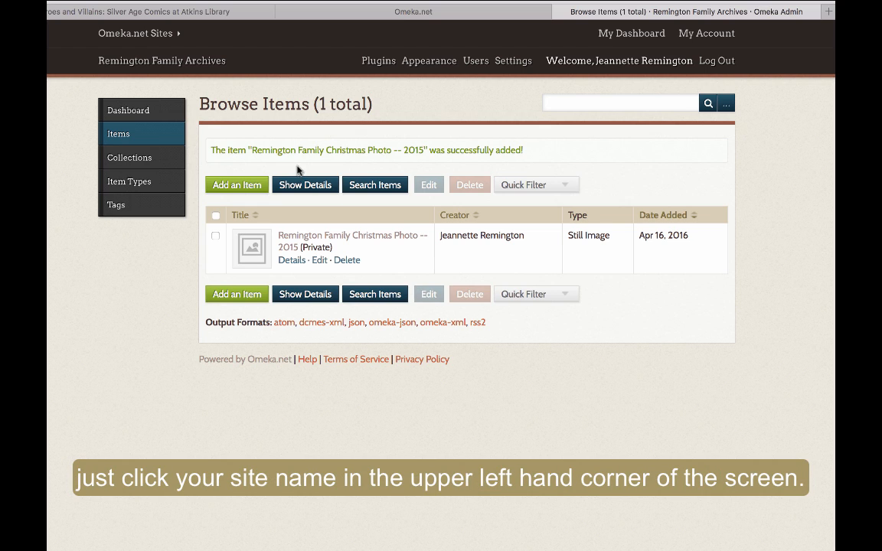
Open the public Remington Family Archives site and check how the recently added item appears on its homepage
{"action": "left_click", "coordinate": [202, 63]}
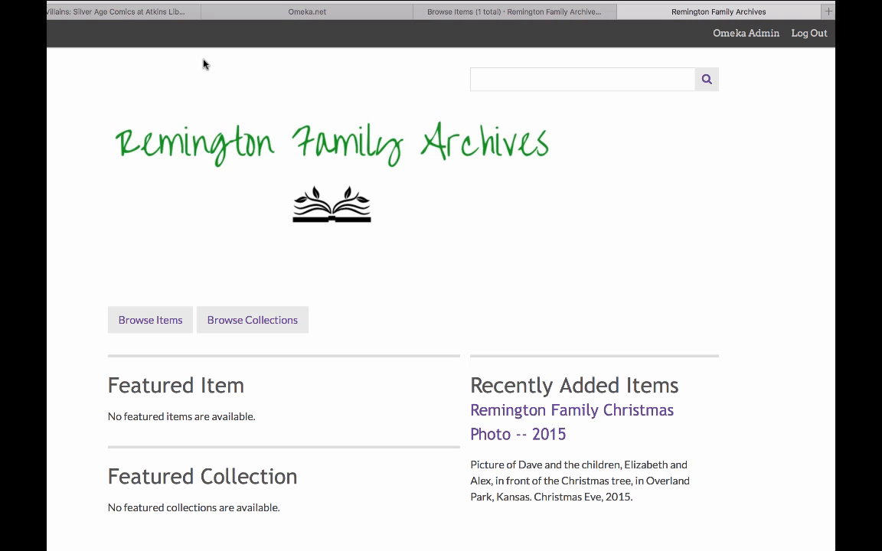
{"action": "scroll", "coordinate": [477, 235], "scroll_direction": "down", "scroll_amount": 3}
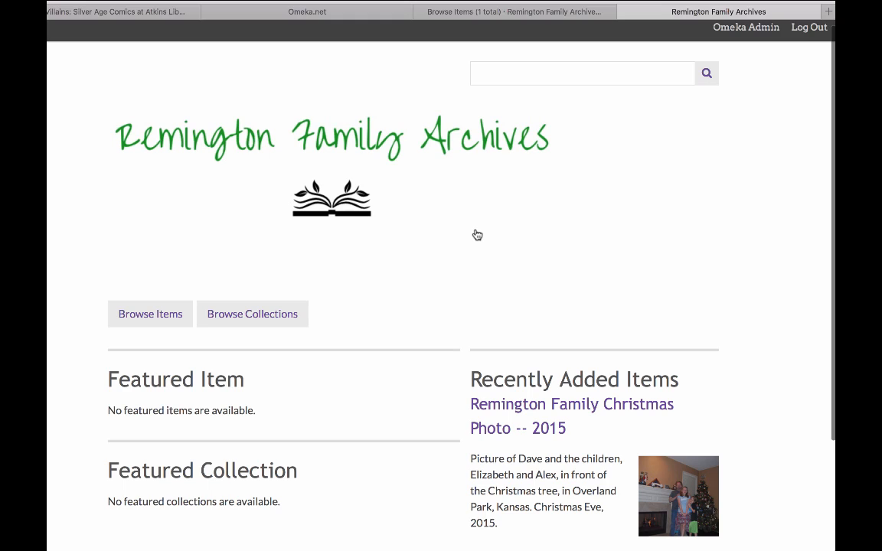